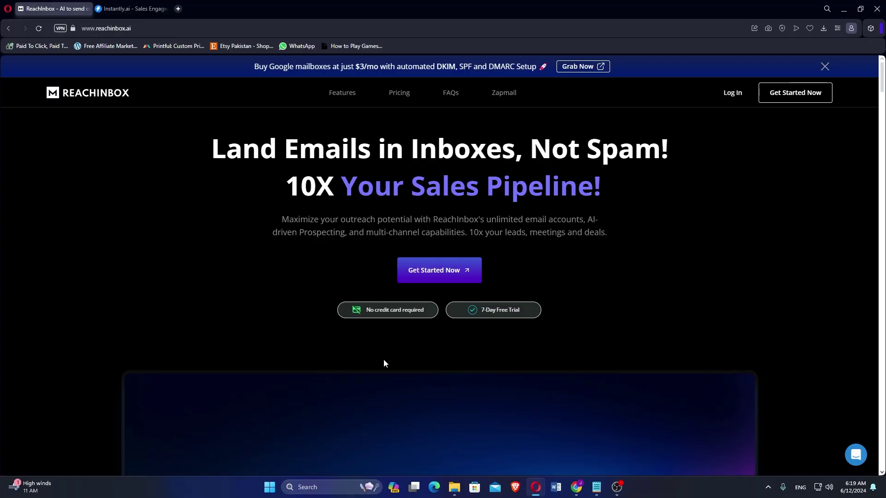
pyautogui.scroll(-2, 384, 360)
pyautogui.scroll(-2, 384, 360)
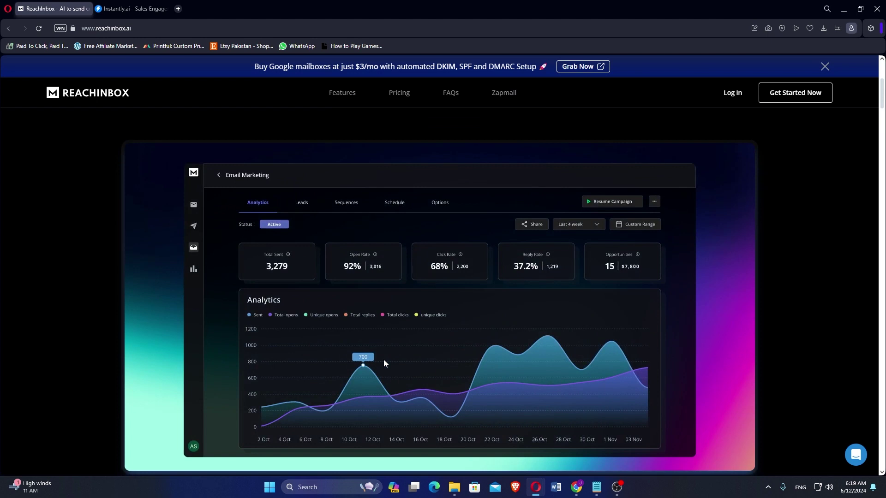
pyautogui.scroll(-2, 383, 359)
pyautogui.scroll(-2, 397, 354)
pyautogui.scroll(-1, 397, 354)
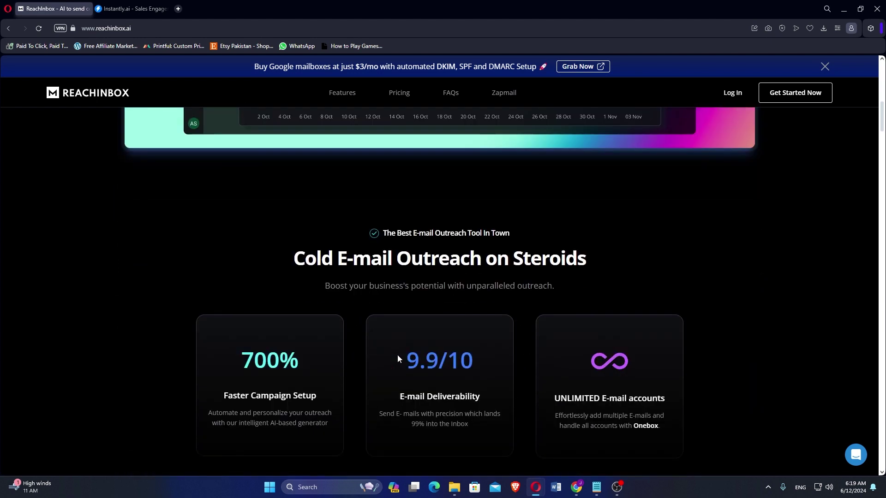
pyautogui.scroll(-1, 397, 355)
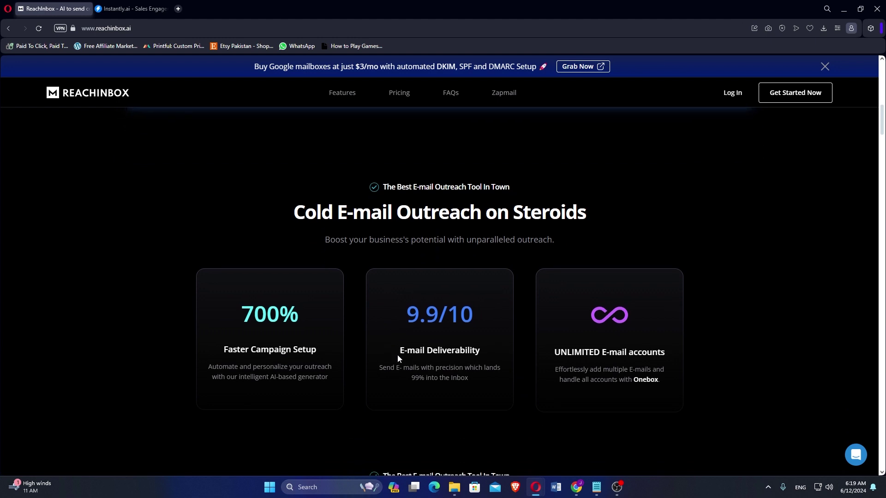
pyautogui.scroll(-1, 427, 362)
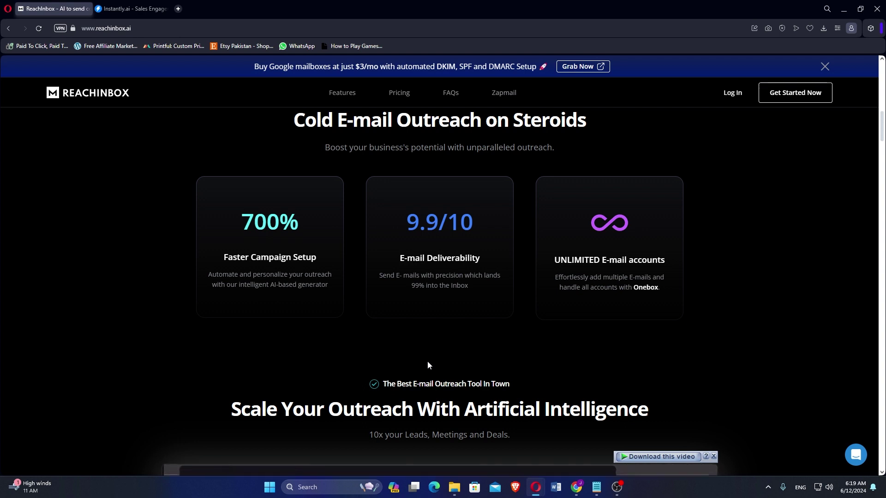
pyautogui.scroll(-3, 427, 366)
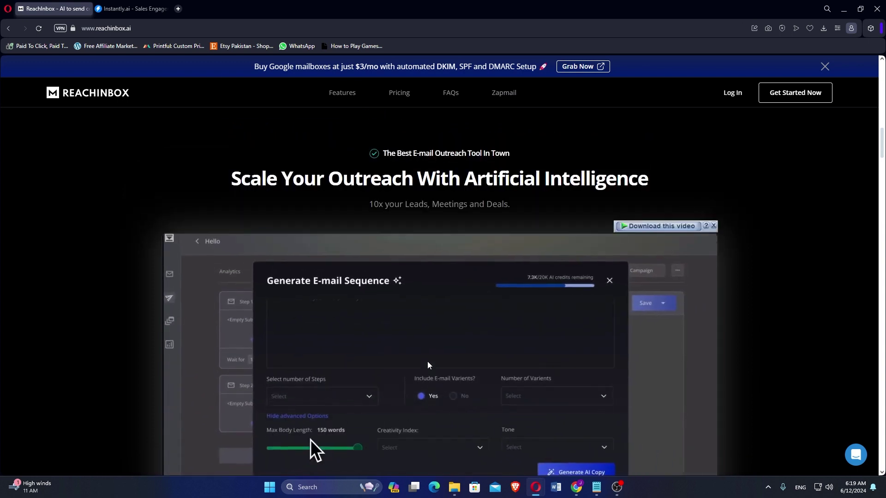
pyautogui.scroll(-2, 427, 365)
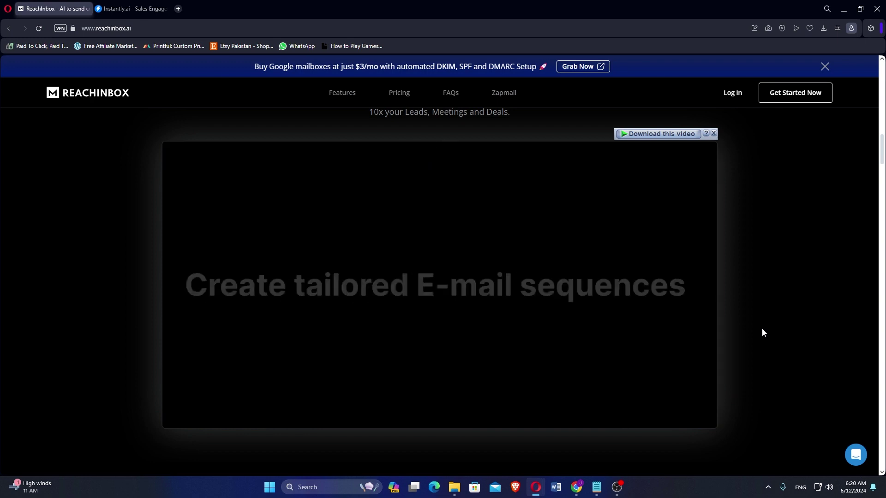
pyautogui.scroll(-1, 762, 327)
pyautogui.scroll(-1, 761, 328)
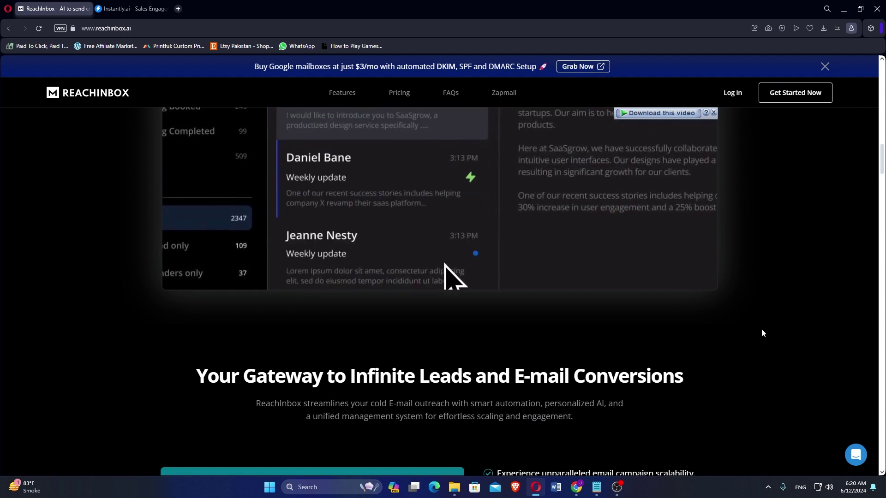
pyautogui.scroll(-1, 761, 333)
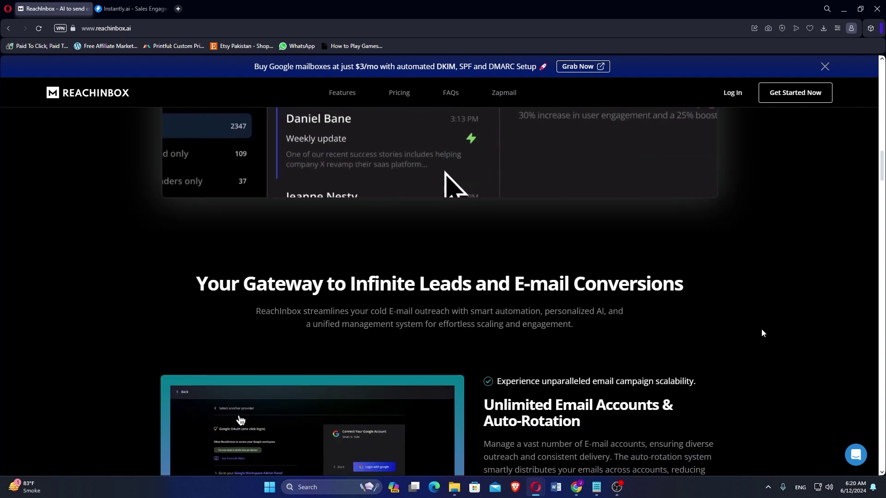
pyautogui.scroll(-1, 761, 333)
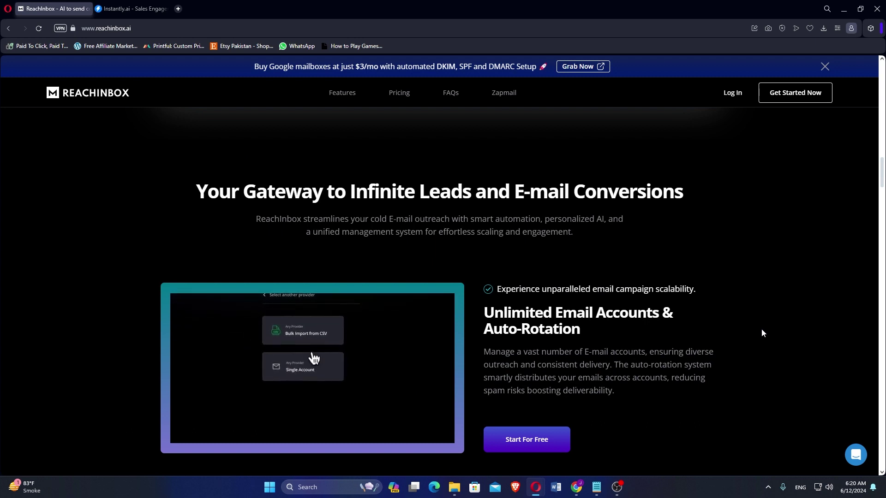
pyautogui.scroll(-1, 761, 332)
pyautogui.scroll(-1, 762, 333)
pyautogui.scroll(-1, 761, 333)
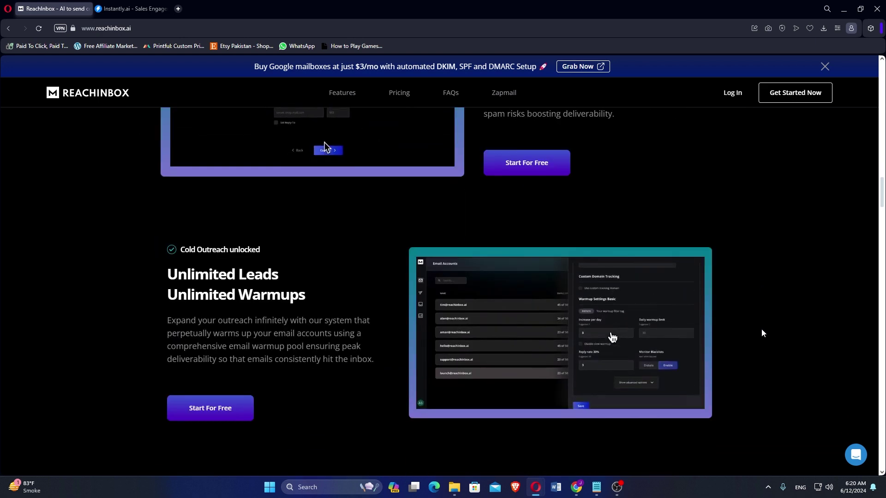
pyautogui.scroll(-1, 761, 332)
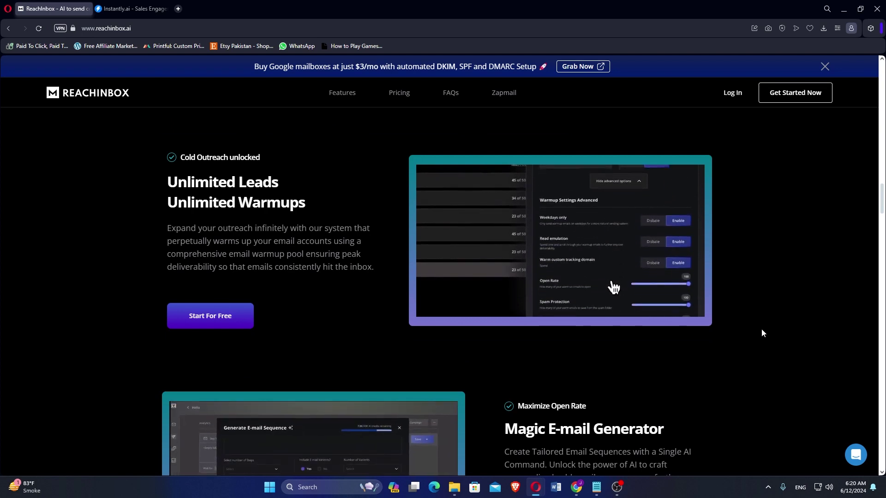
pyautogui.scroll(-2, 761, 333)
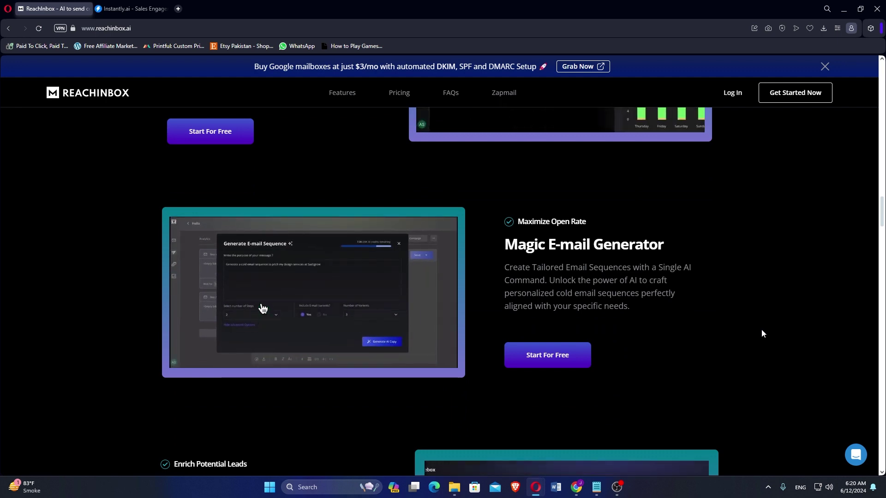
pyautogui.scroll(-3, 761, 334)
pyautogui.scroll(-1, 761, 334)
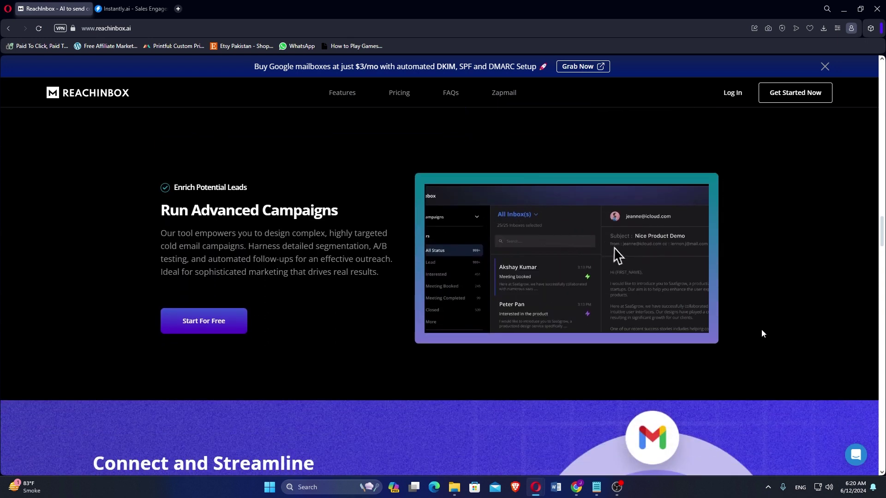
pyautogui.scroll(-3, 762, 333)
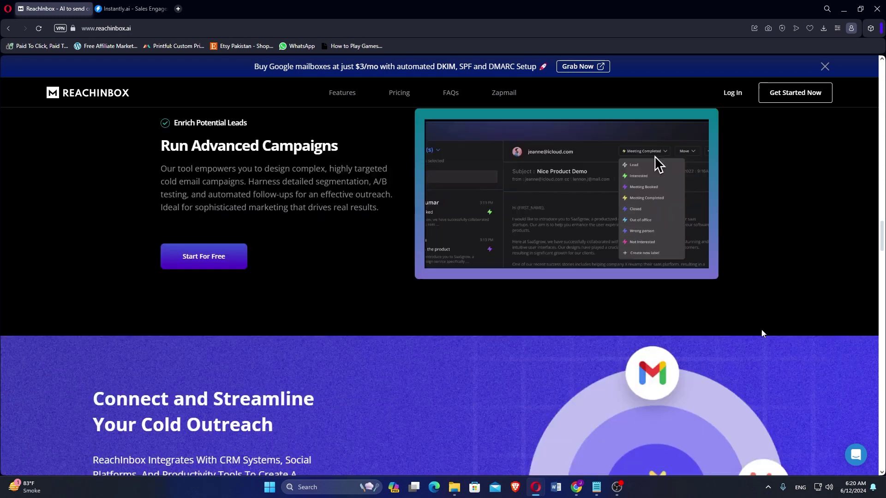
pyautogui.scroll(-1, 760, 333)
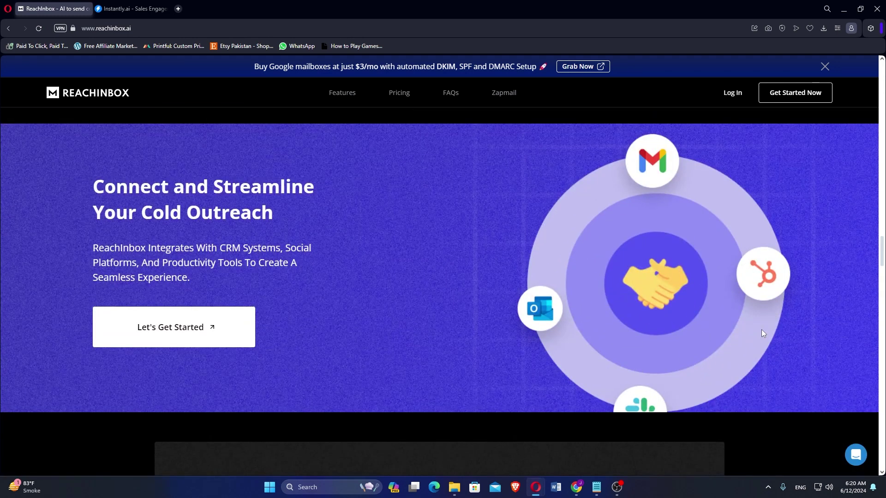
pyautogui.scroll(-1, 761, 333)
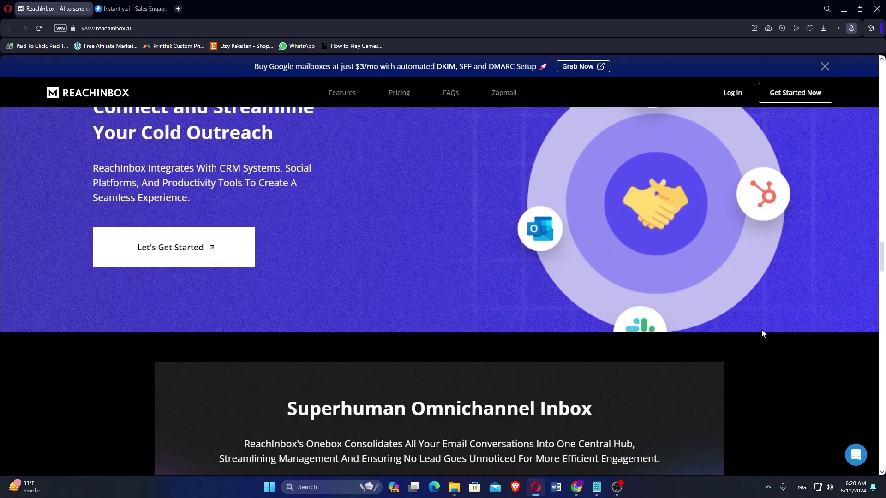
pyautogui.scroll(-3, 761, 333)
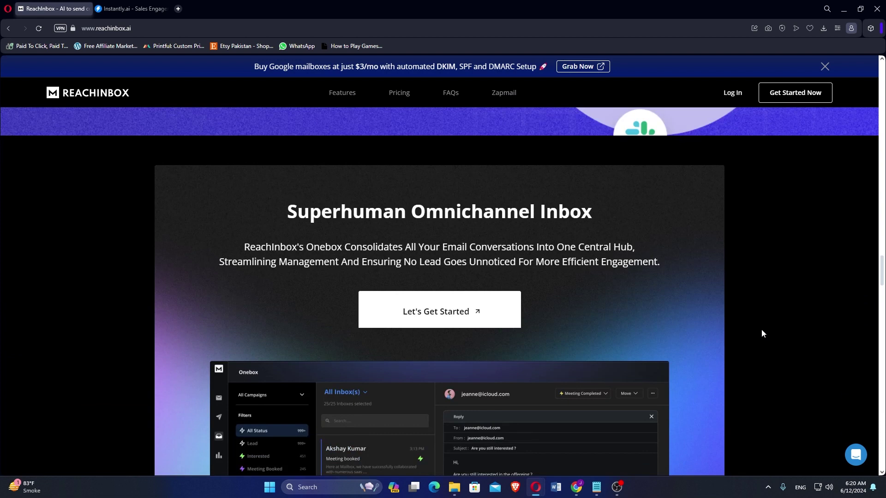
pyautogui.scroll(-1, 761, 334)
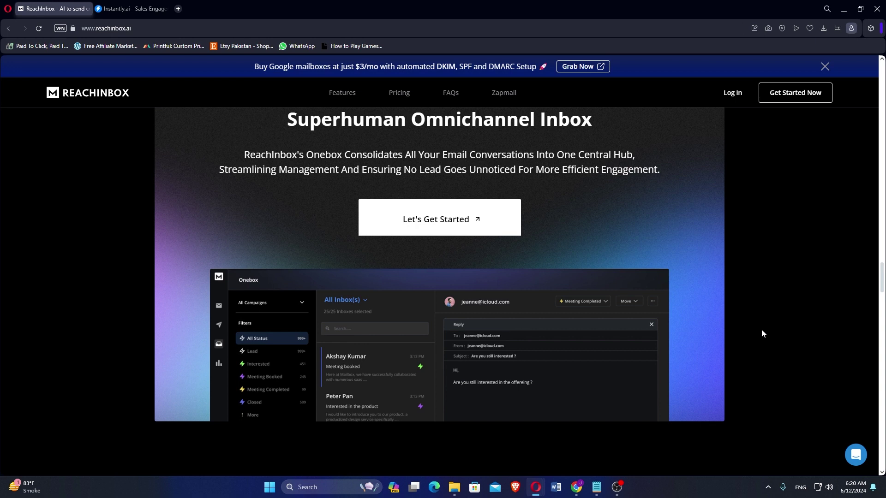
pyautogui.scroll(-1, 761, 334)
pyautogui.scroll(-1, 762, 333)
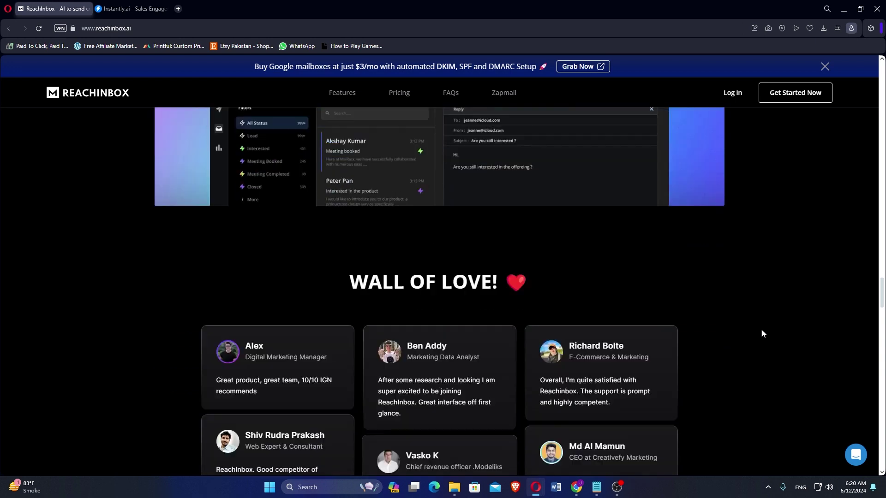
pyautogui.scroll(-1, 761, 333)
pyautogui.scroll(-1, 760, 334)
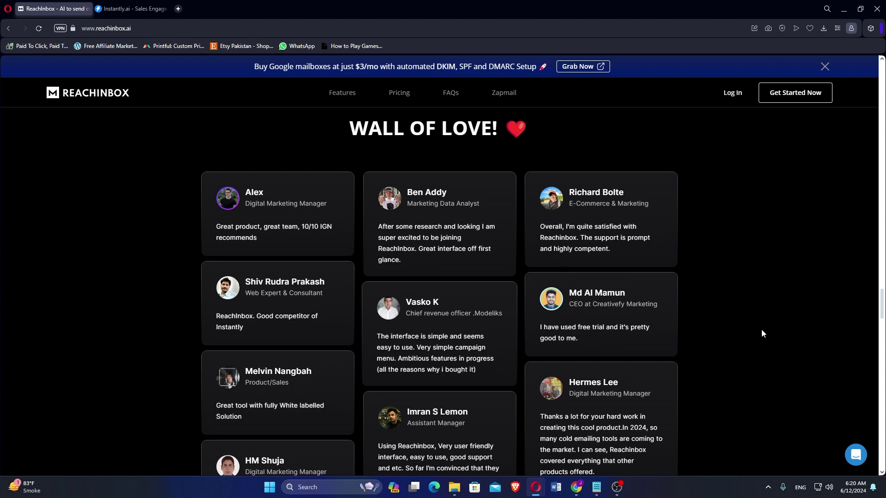
pyautogui.scroll(-2, 761, 333)
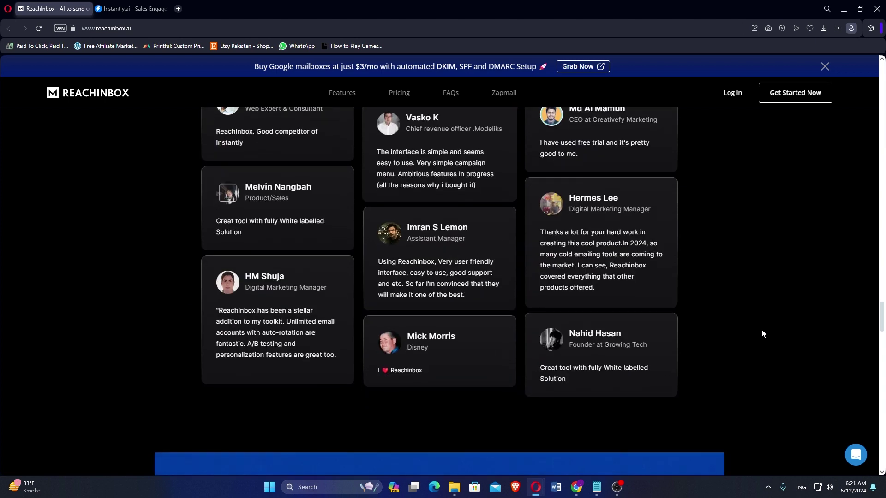
# Step: View ReachInbox's pricing plans and limited-time annual deal, then go to the Instantly tab
pyautogui.click(409, 94)
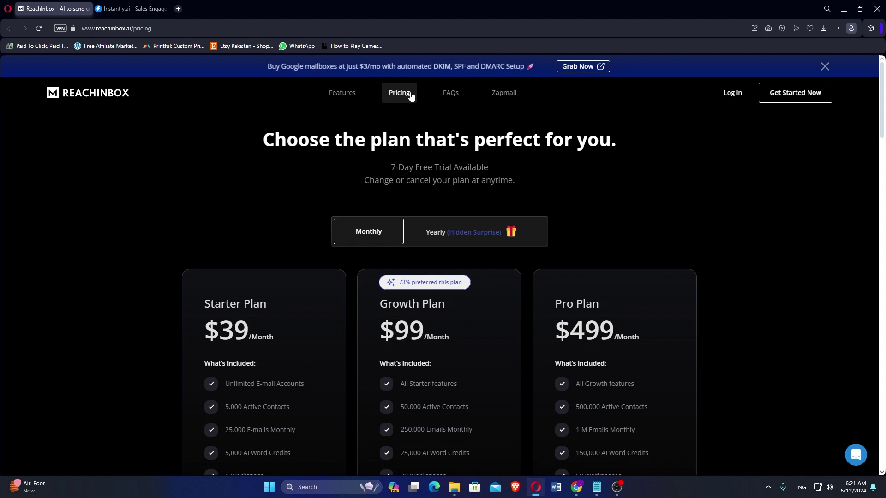
pyautogui.click(436, 231)
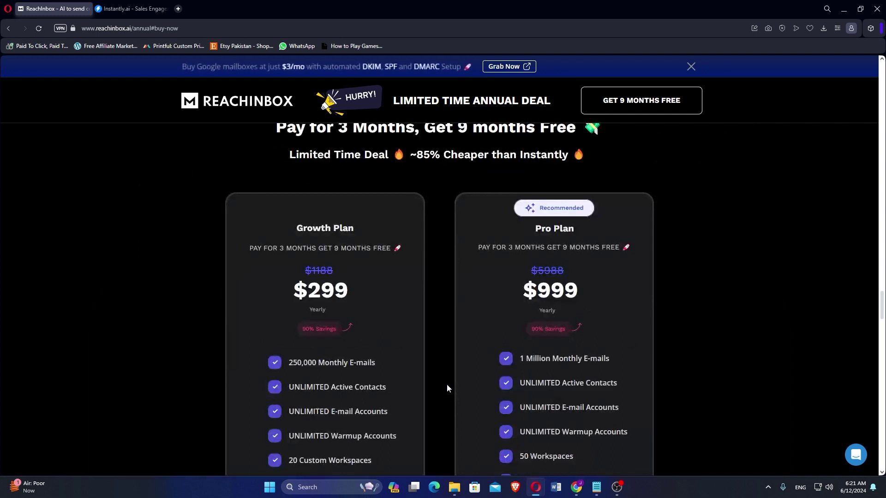
pyautogui.hotkey('ctrl', 'Tab')
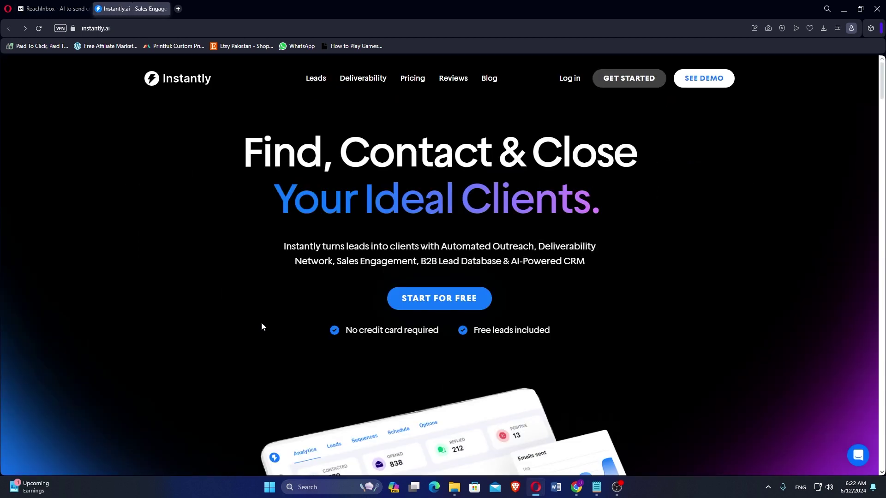
pyautogui.scroll(-1, 262, 326)
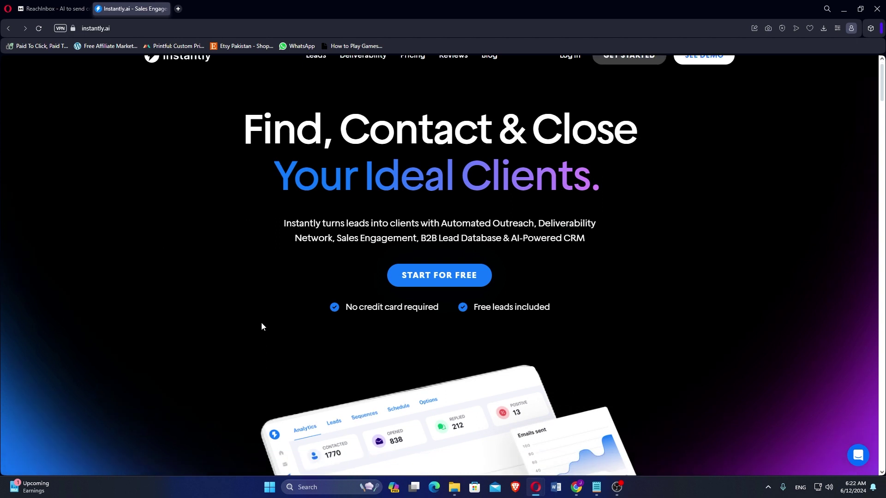
pyautogui.scroll(-4, 262, 326)
pyautogui.scroll(-2, 261, 326)
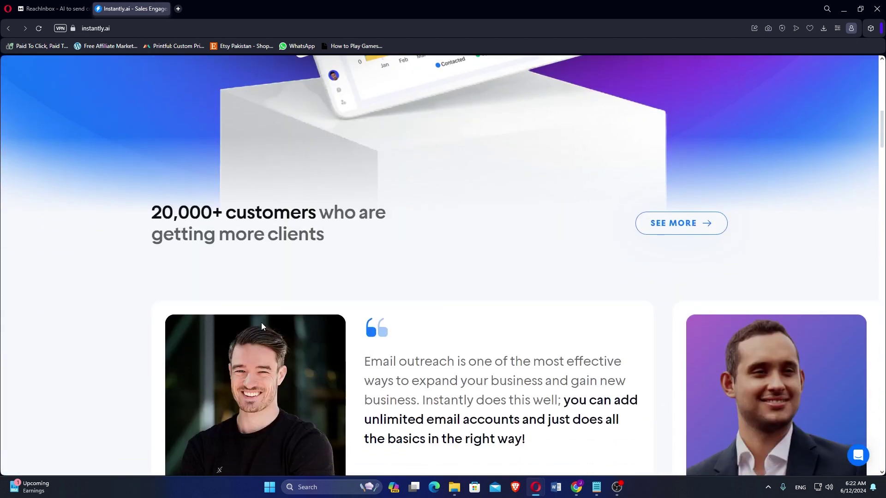
pyautogui.scroll(-1, 262, 326)
pyautogui.scroll(-1, 262, 326)
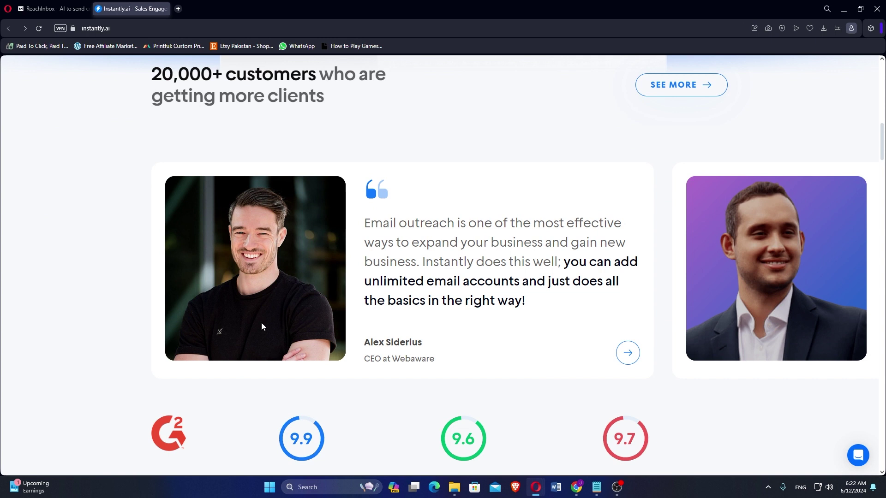
pyautogui.scroll(-3, 261, 323)
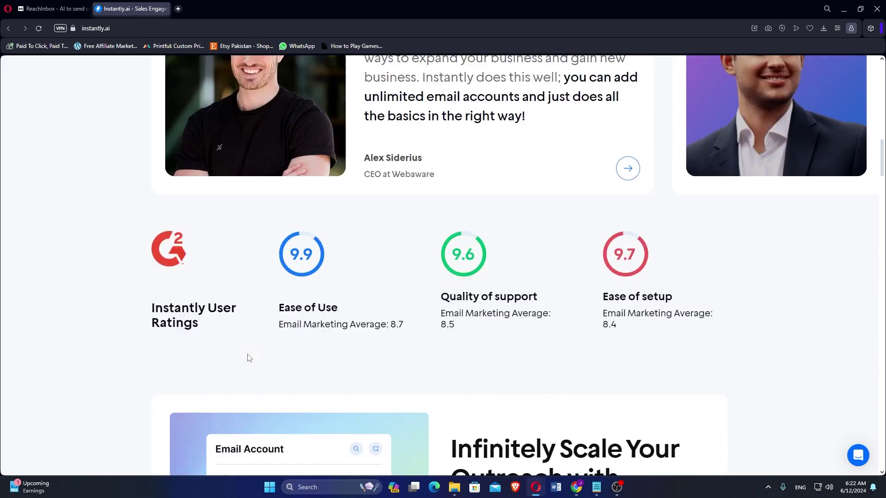
pyautogui.scroll(-4, 247, 354)
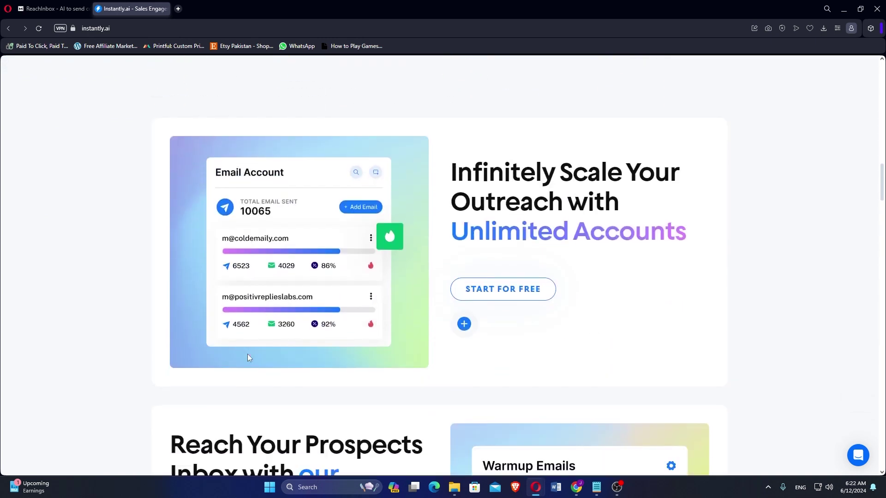
pyautogui.scroll(-3, 247, 354)
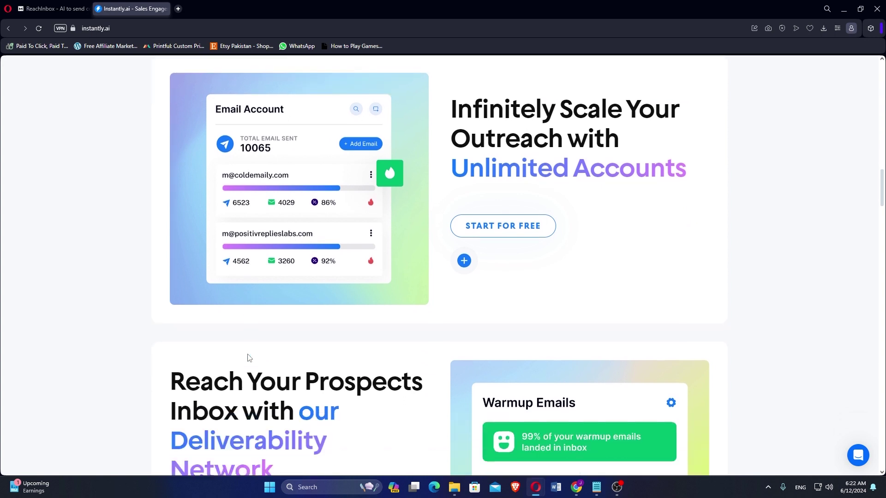
pyautogui.scroll(-1, 248, 354)
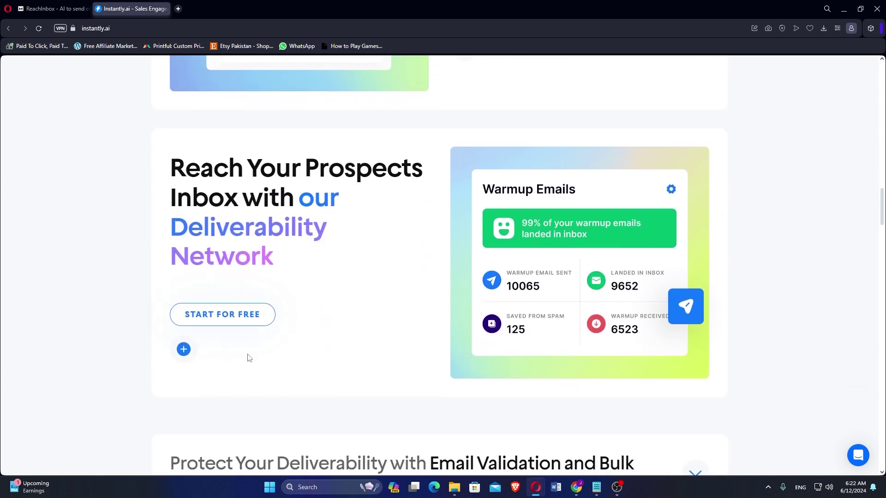
pyautogui.scroll(-3, 249, 357)
pyautogui.scroll(-3, 248, 357)
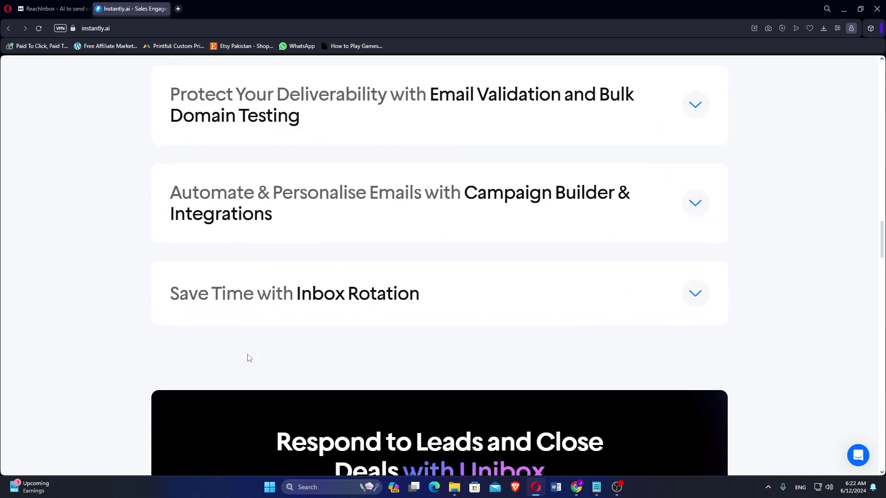
pyautogui.scroll(-3, 246, 358)
pyautogui.scroll(-1, 248, 358)
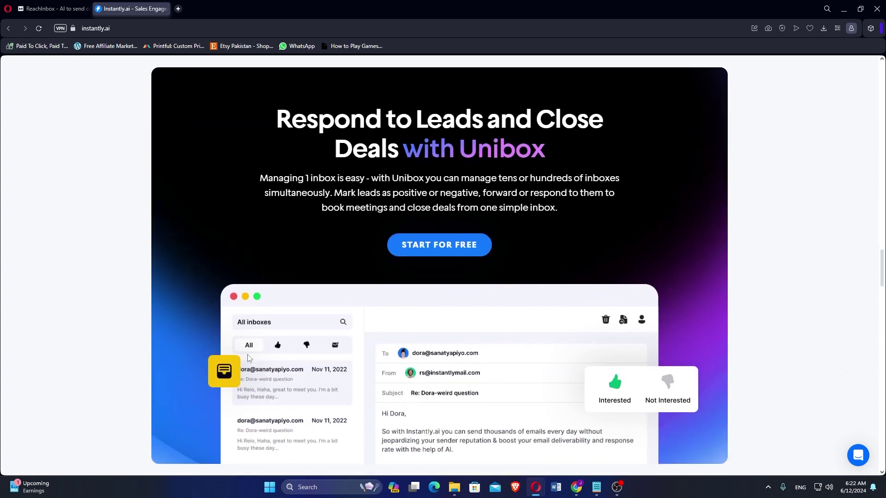
pyautogui.scroll(-1, 247, 354)
pyautogui.scroll(-2, 247, 354)
pyautogui.scroll(-1, 247, 355)
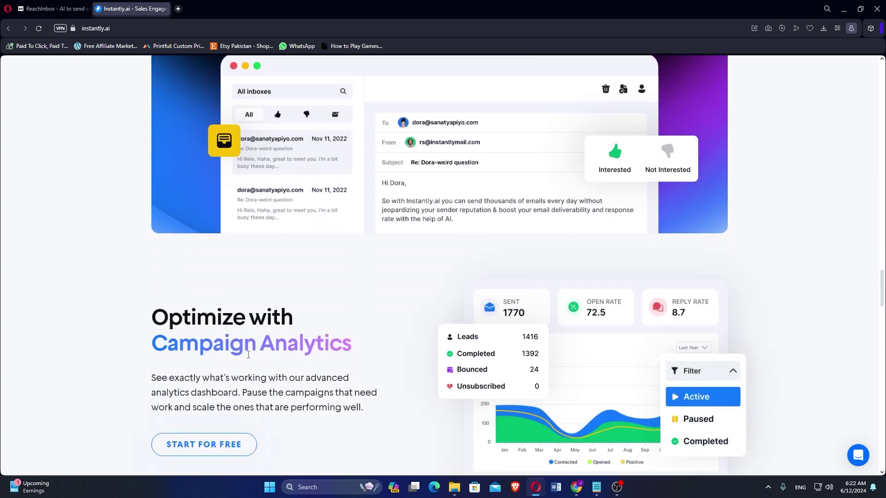
pyautogui.scroll(-4, 248, 354)
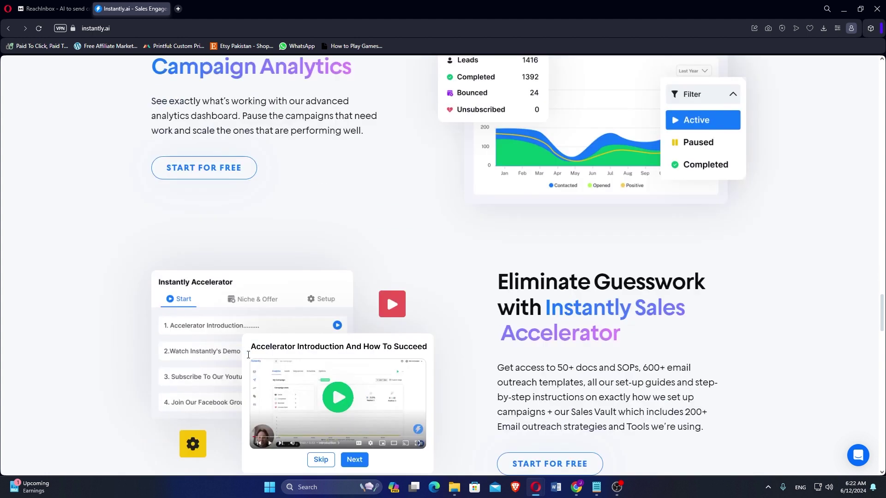
pyautogui.scroll(-1, 248, 358)
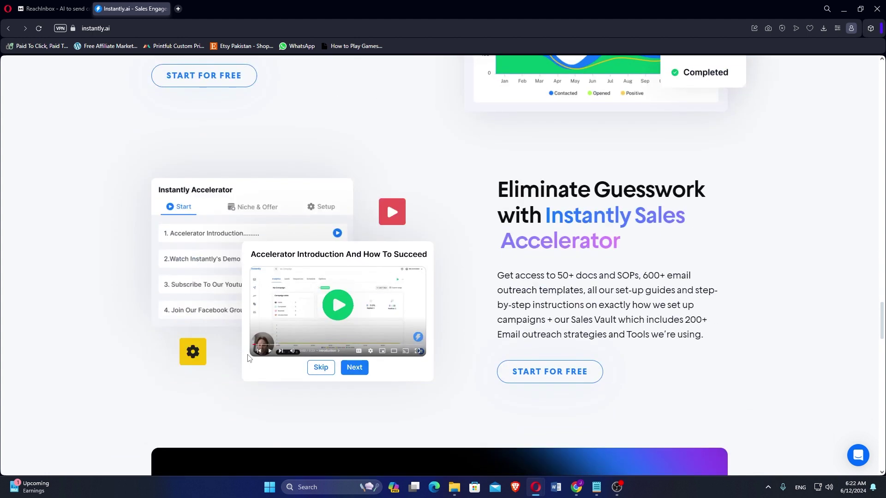
pyautogui.scroll(-5, 248, 358)
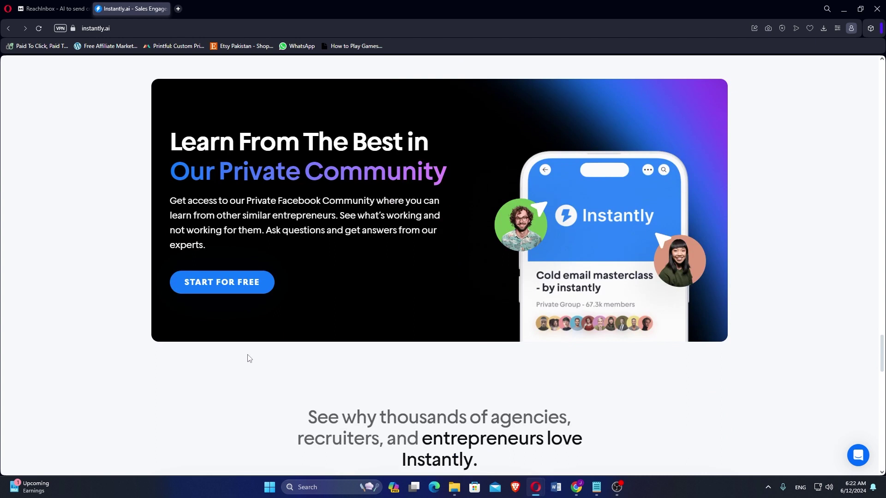
pyautogui.scroll(-4, 248, 358)
pyautogui.scroll(-2, 247, 356)
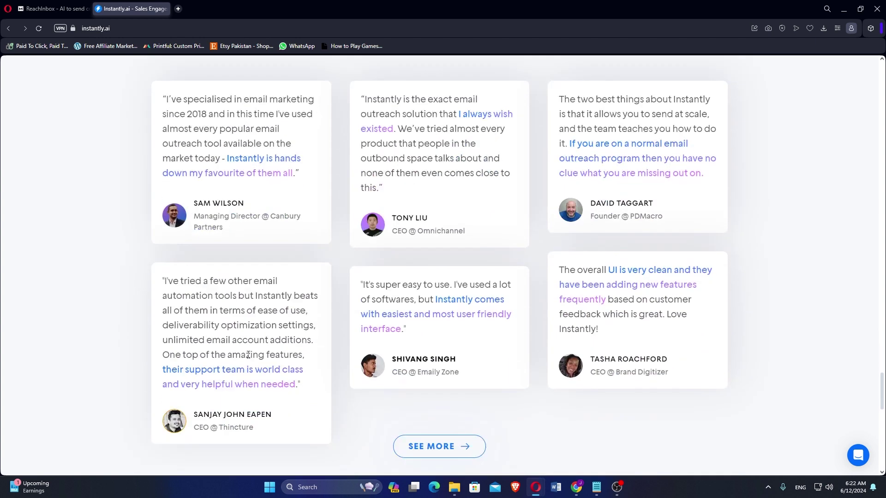
pyautogui.scroll(-2, 248, 357)
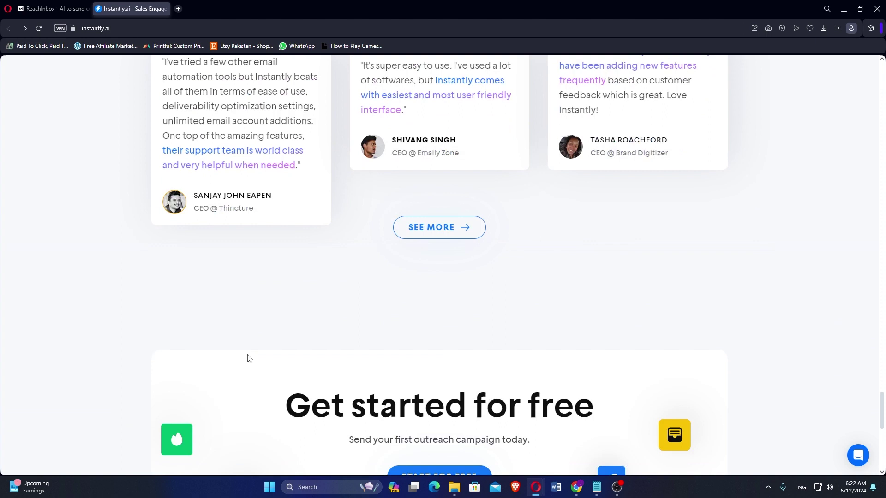
pyautogui.scroll(-1, 248, 358)
pyautogui.scroll(-1, 247, 358)
pyautogui.scroll(-1, 247, 357)
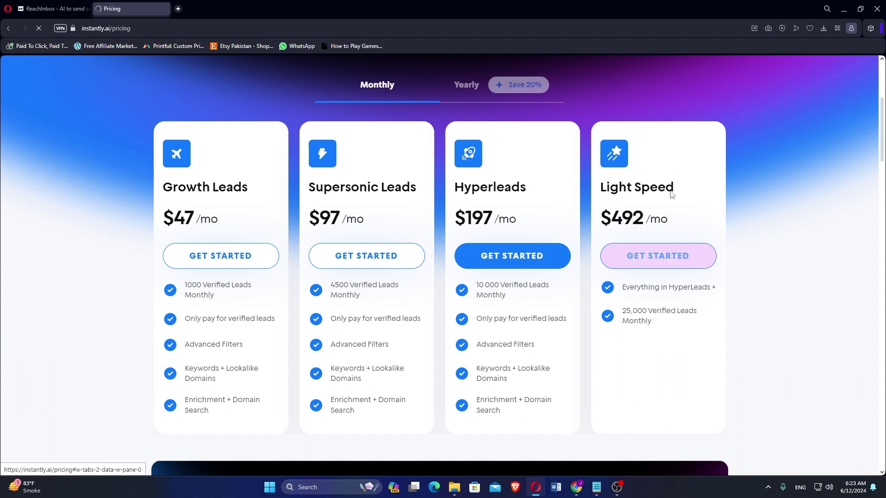
# Step: Minimize the Opera window and bring OBS Studio forward from the taskbar
pyautogui.click(843, 9)
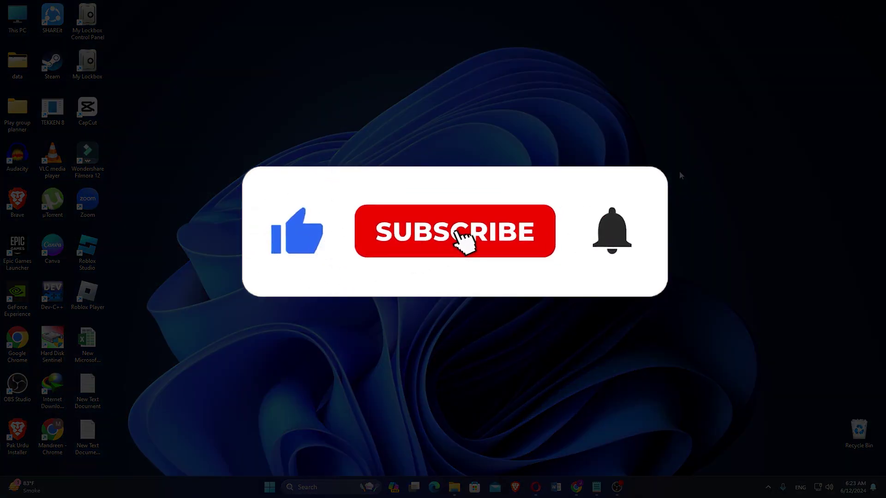
pyautogui.click(616, 488)
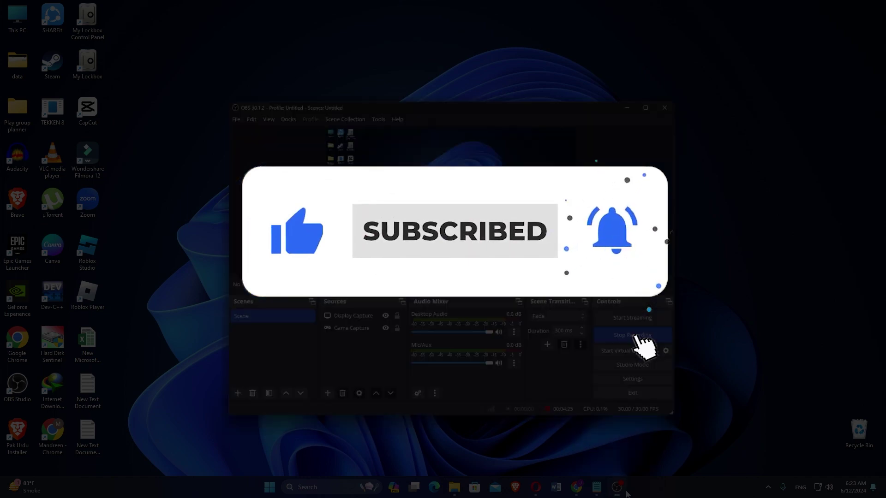